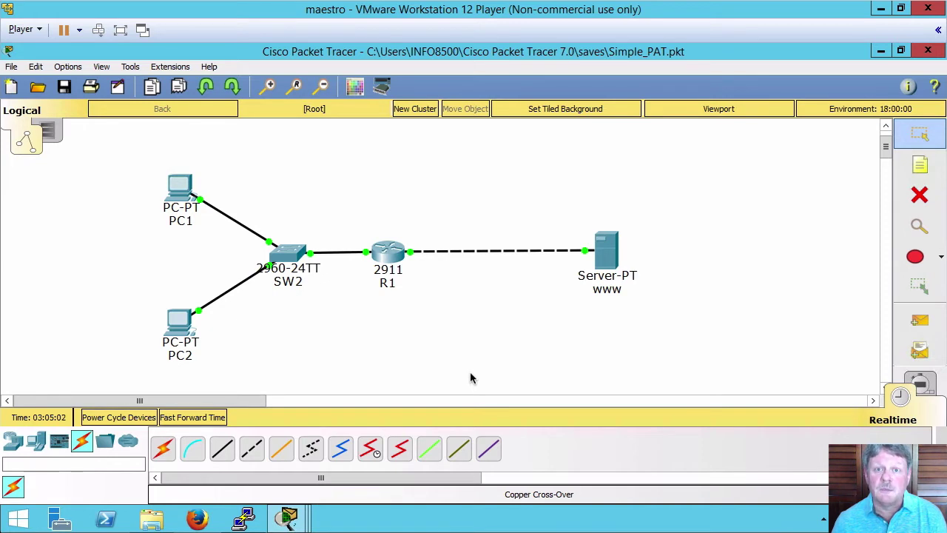
Open R1's console and enter global configuration mode with 'en' and 'conf t'.
left_click(395, 255)
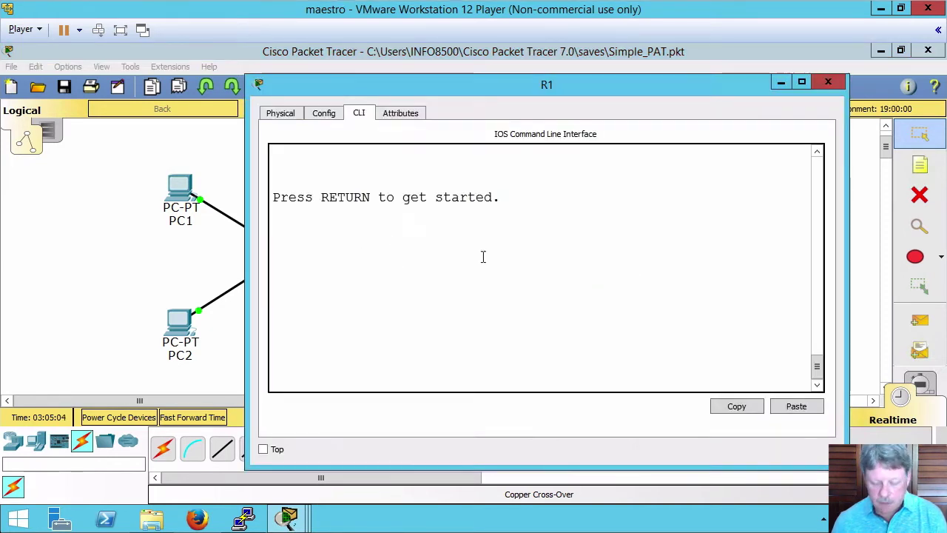
key("Return")
type("en")
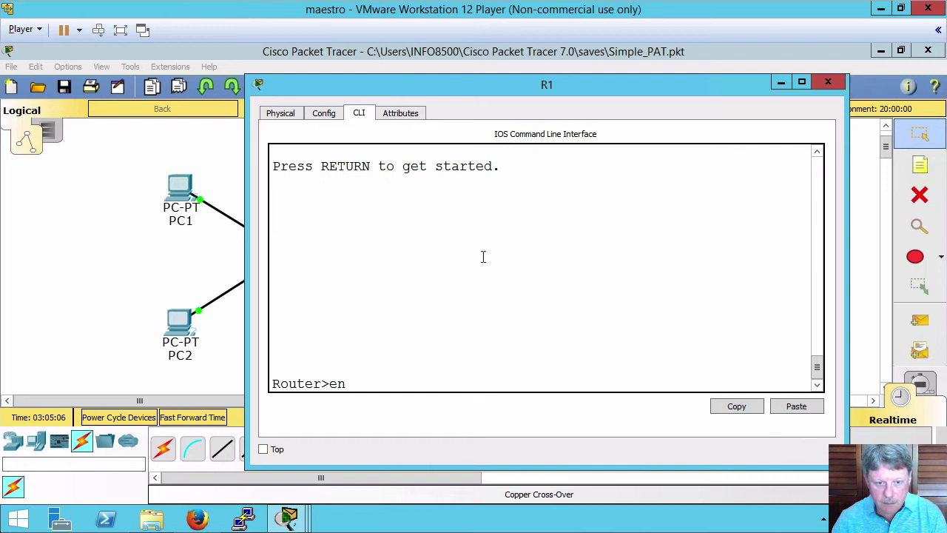
key("Return")
type("conf t")
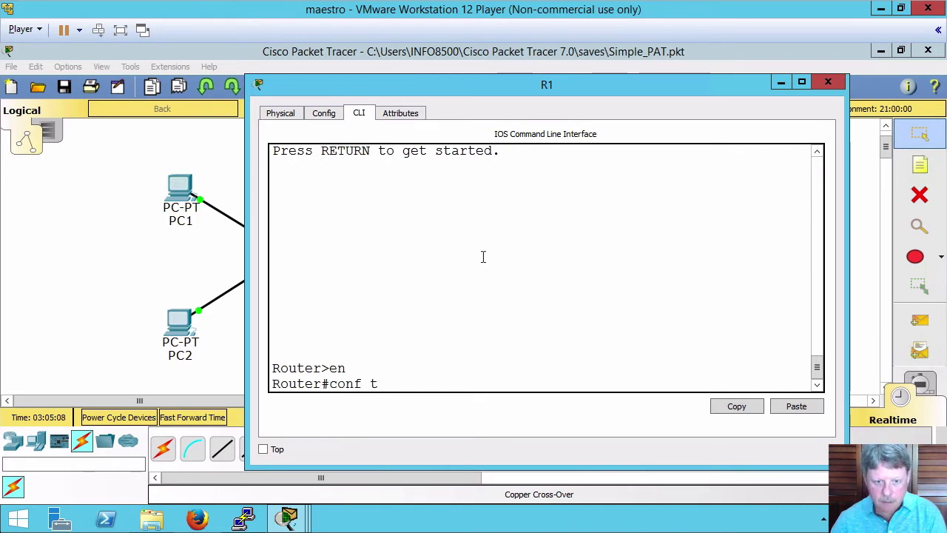
key("Return")
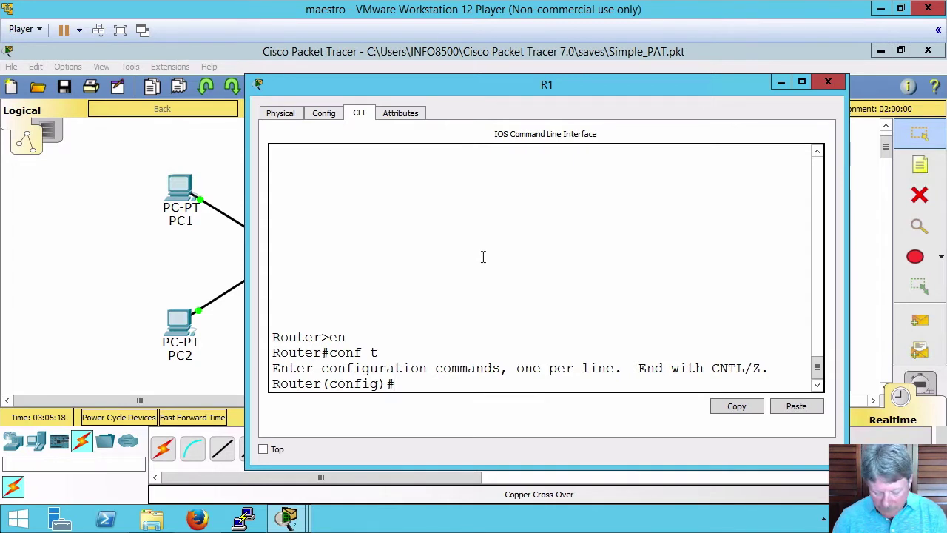
Run 'do sh ip int br' to list R1's interfaces: G0/0 10.106.18.1 and G0/1 172.16.88.1 up.
type("do ip")
key("BackSpace")
key("BackSpace")
key("BackSpace")
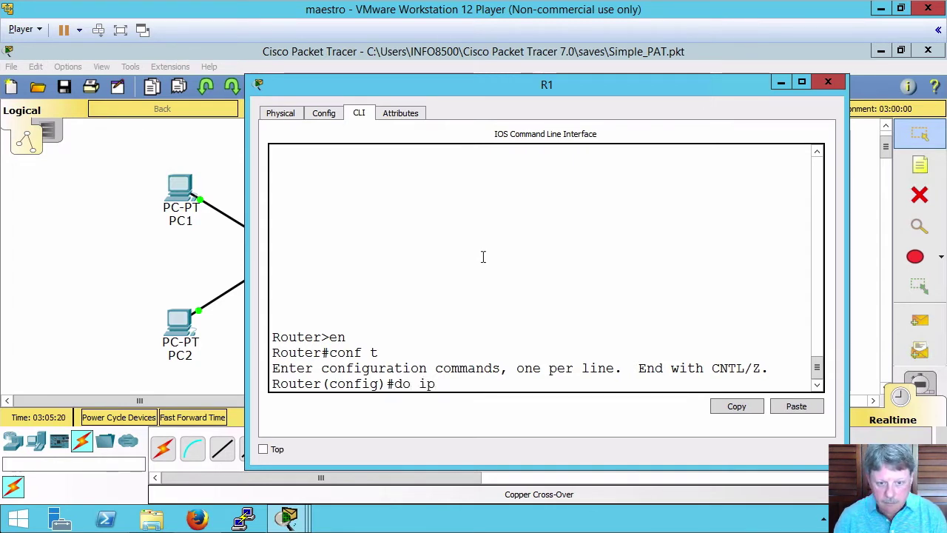
type("sh ip int br")
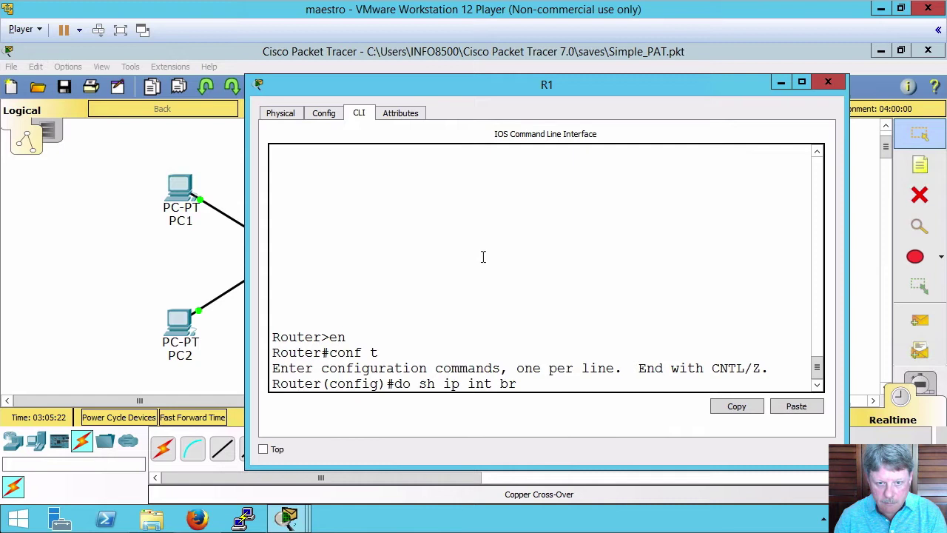
key("Return")
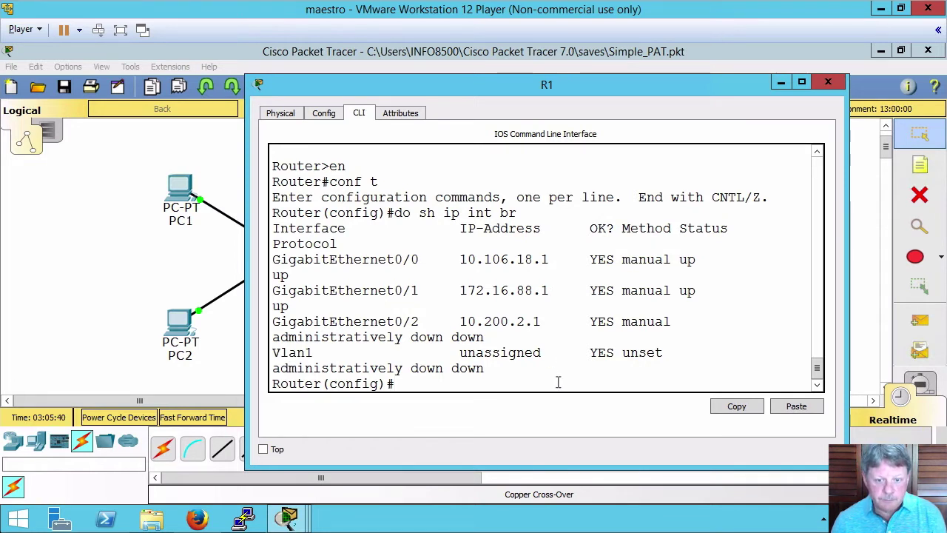
Mark interface G0/0 as the NAT inside interface.
type("nt g")
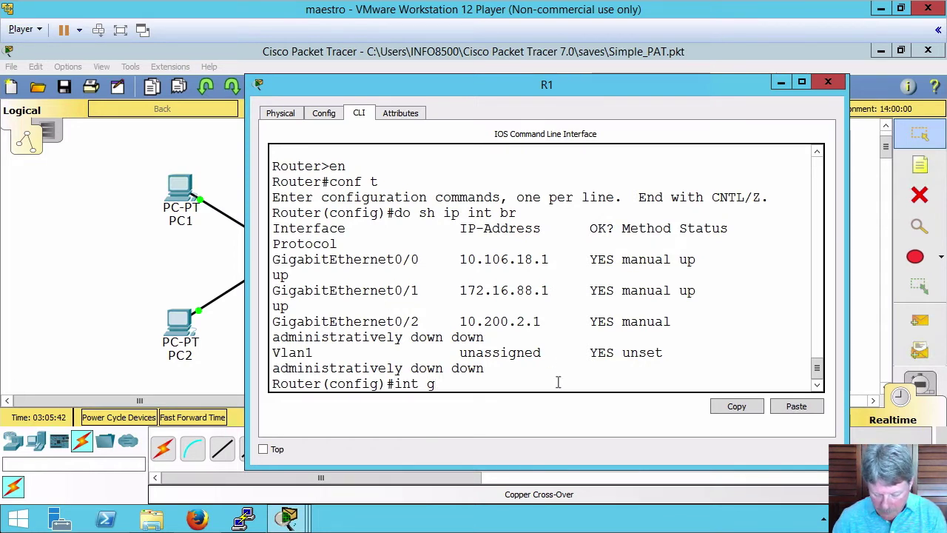
type("0/0")
key("Return")
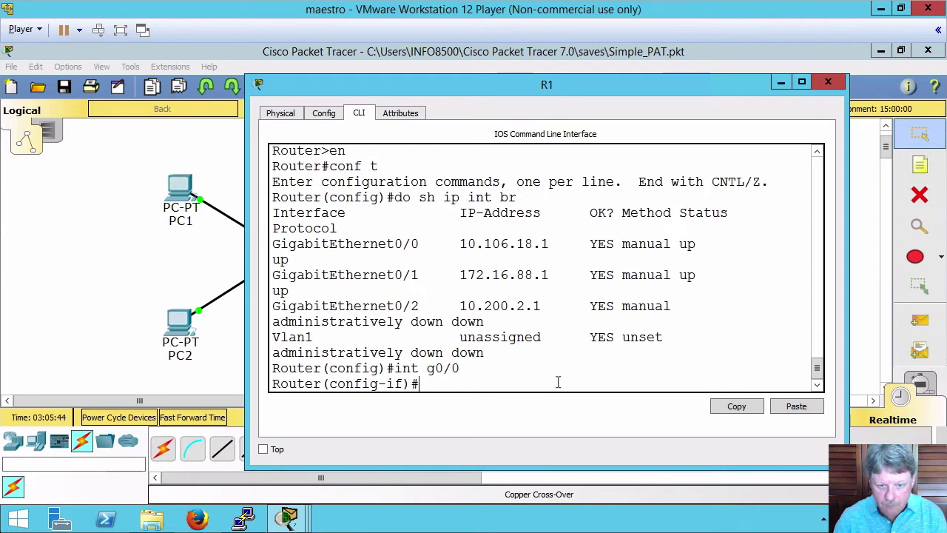
type("ip nat inside")
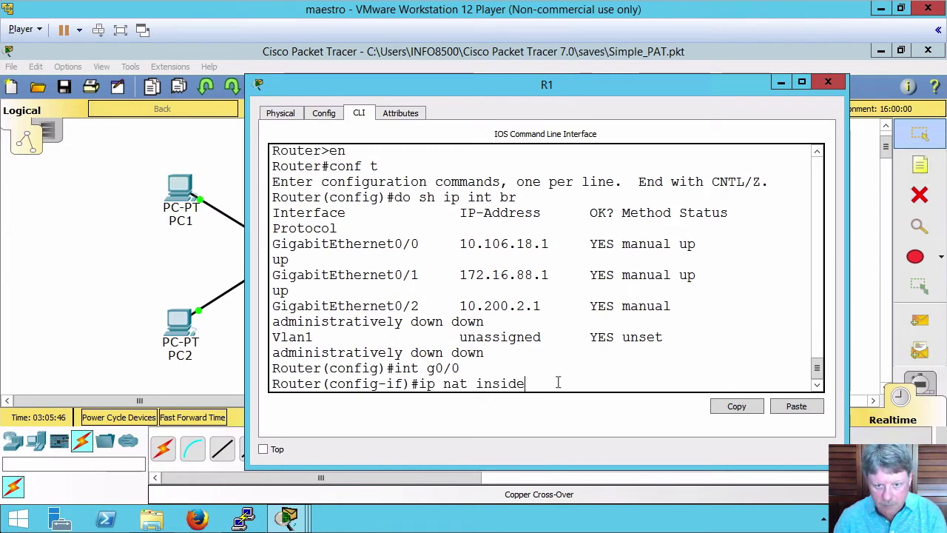
key("Return")
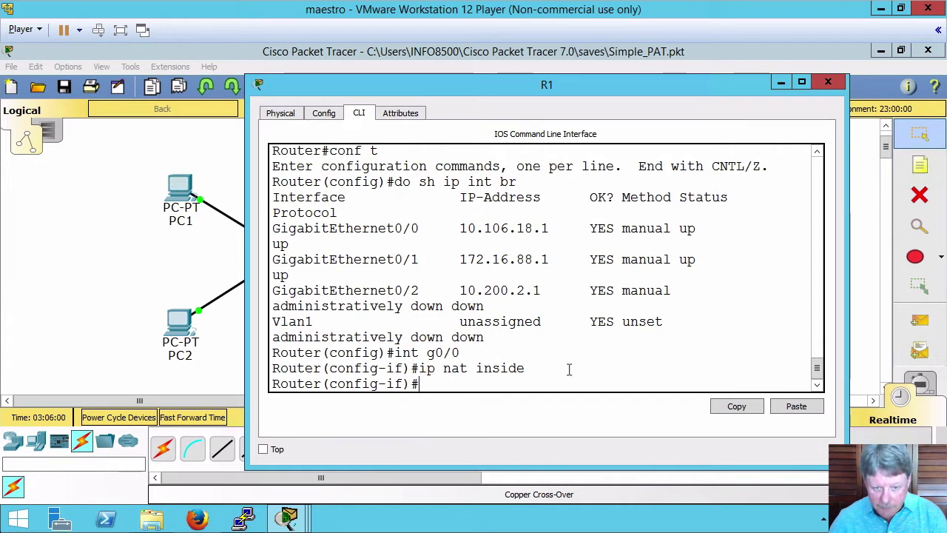
Mark interface G0/1 as the NAT outside interface and return to global configuration mode.
type("int g")
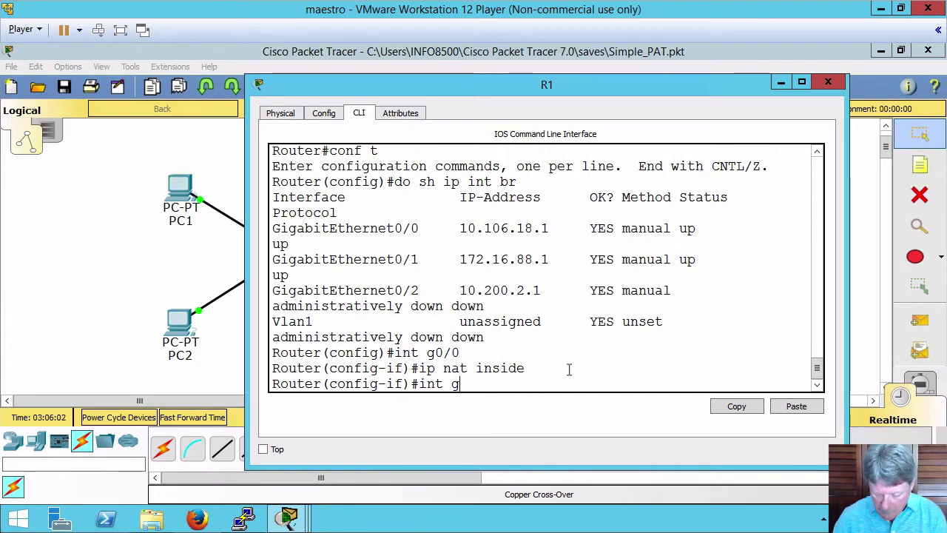
type("0/1")
key("Return")
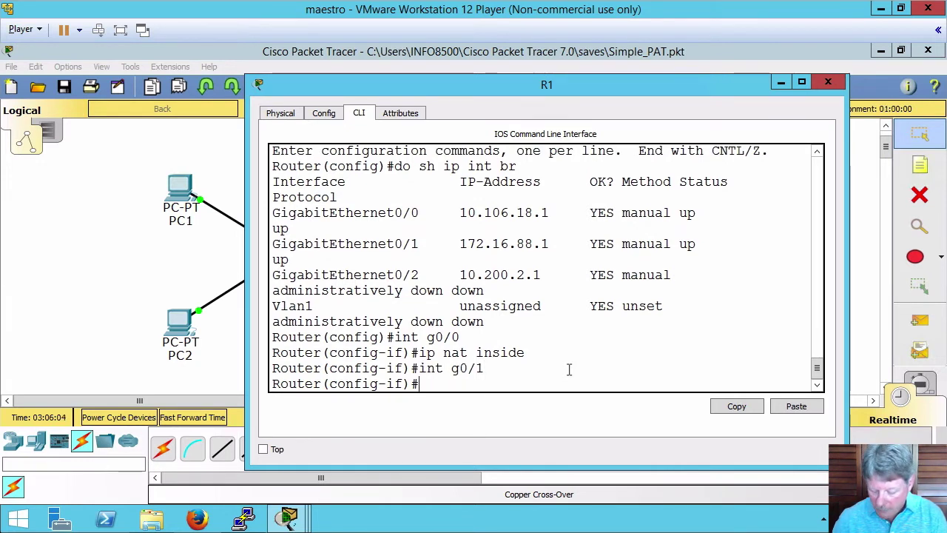
key("Up")
key("Up")
key("BackSpace")
key("BackSpace")
key("BackSpace")
key("BackSpace")
key("BackSpace")
key("BackSpace")
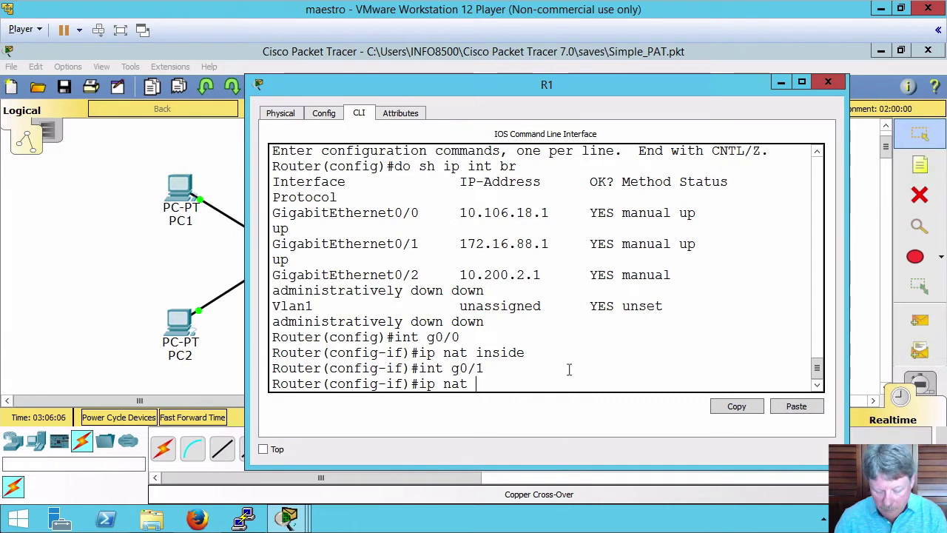
type("out")
key("Return")
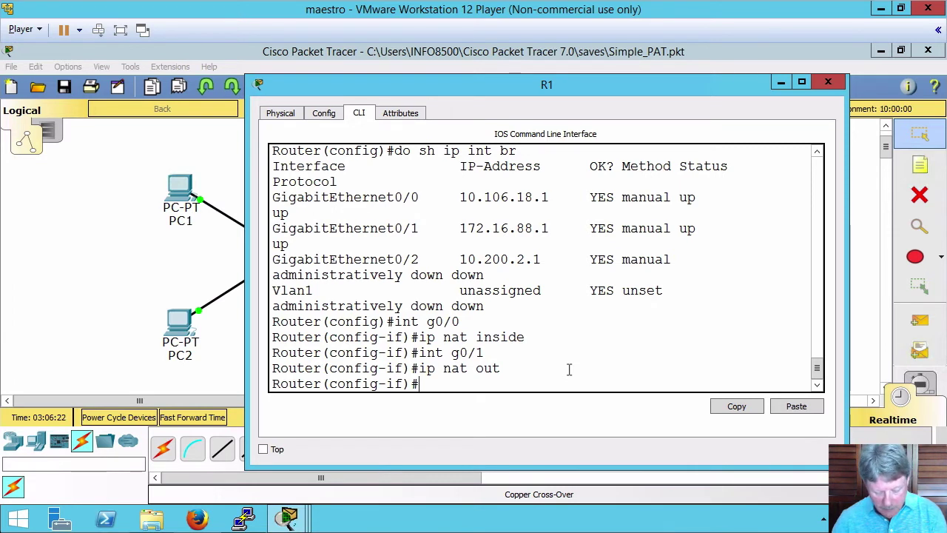
type("exit")
key("Return")
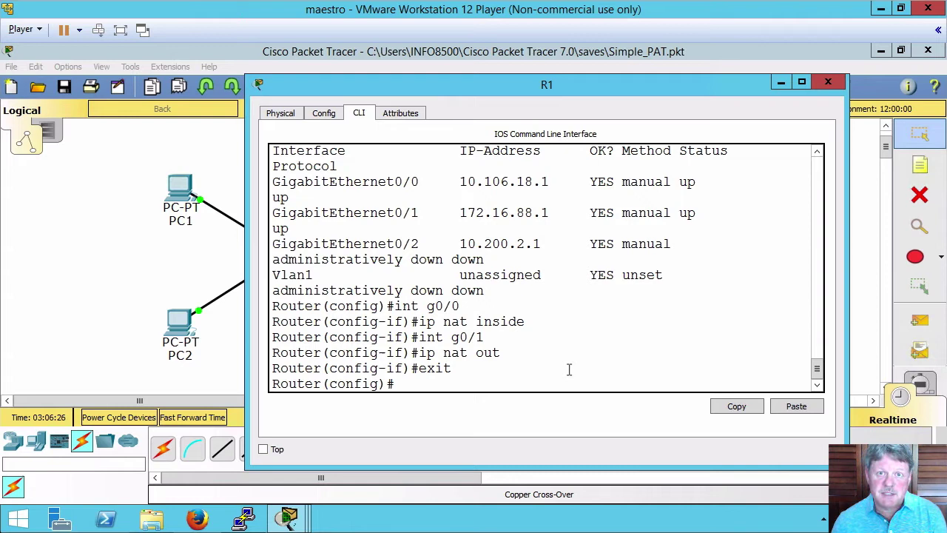
Create standard access list NAT_NETS_OUT permitting 10.106.18.0 0.0.0.255, highlighting both commands.
type("ip")
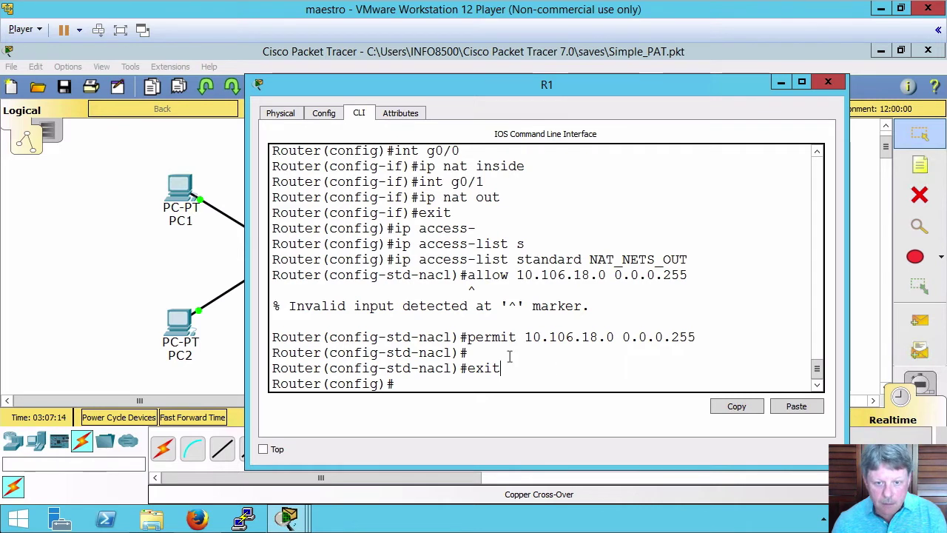
left_click(395, 259)
left_click_drag(413, 259, 690, 260)
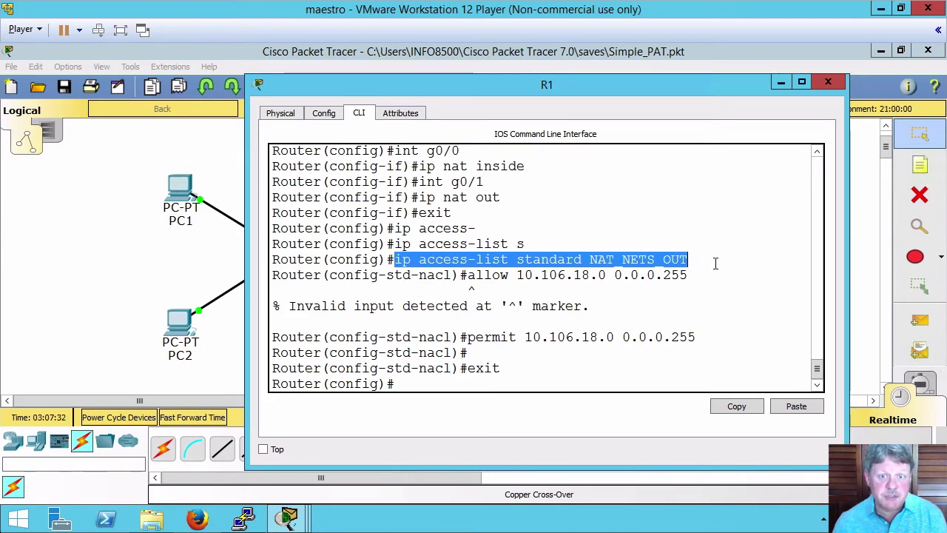
left_click_drag(460, 337, 702, 338)
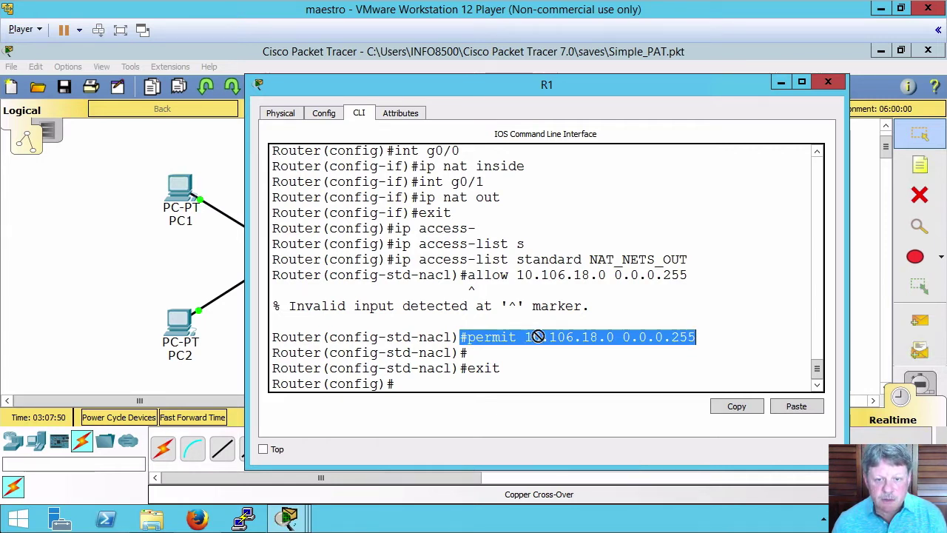
left_click(612, 337)
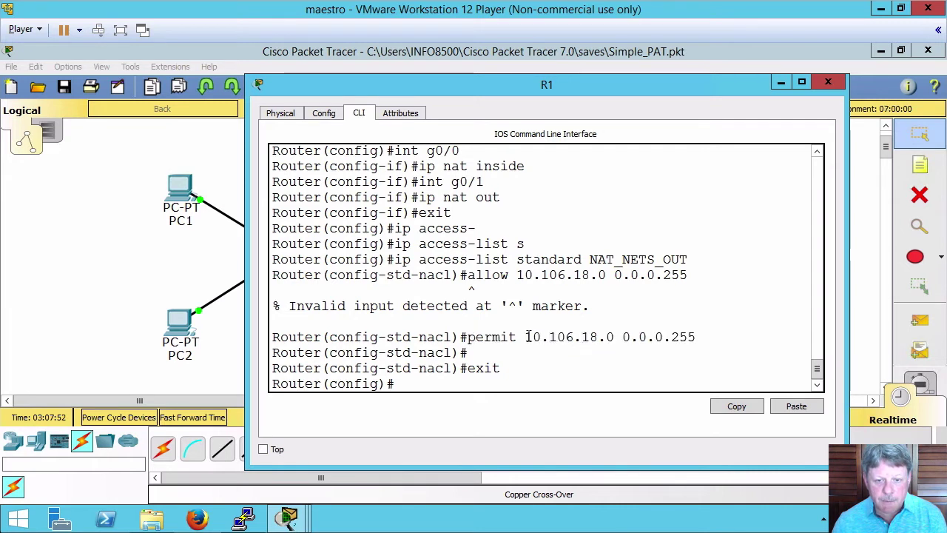
left_click_drag(526, 337, 598, 337)
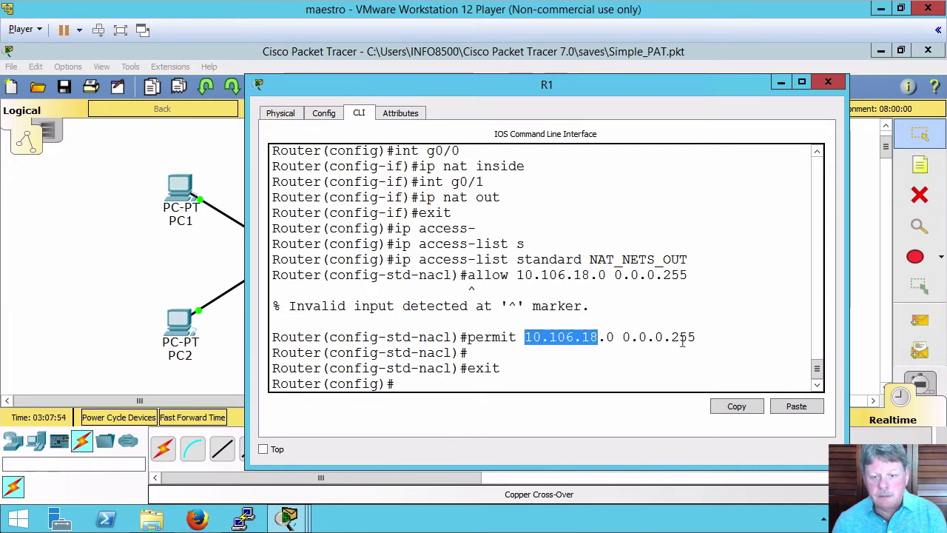
left_click(606, 336)
left_click_drag(606, 337, 614, 338)
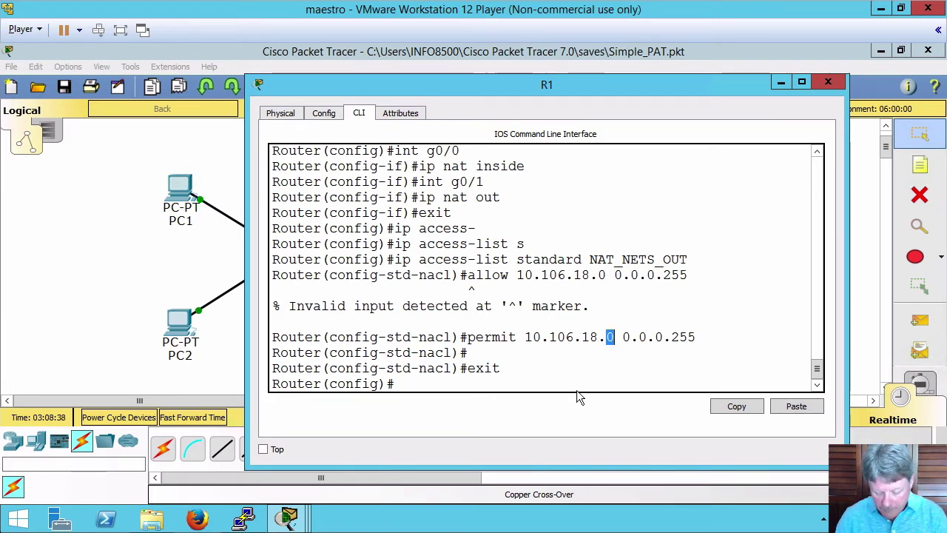
Define NAT pool ITSS from 172.16.88.1 to 172.16.88.1 with netmask 255.255.255.0.
type("ip nat pool ITSS 172.16.88.1 172.16.88.1 netmask 255.255.255.0")
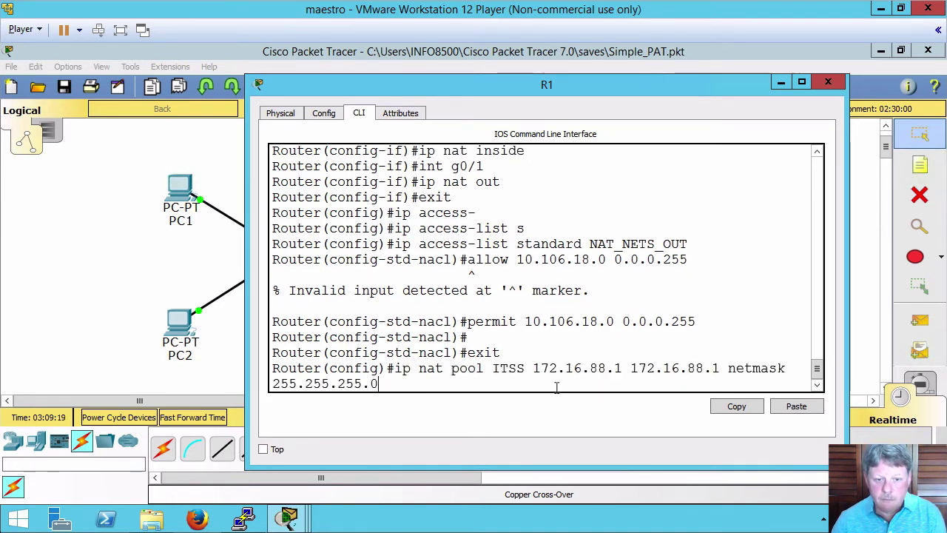
key("Return")
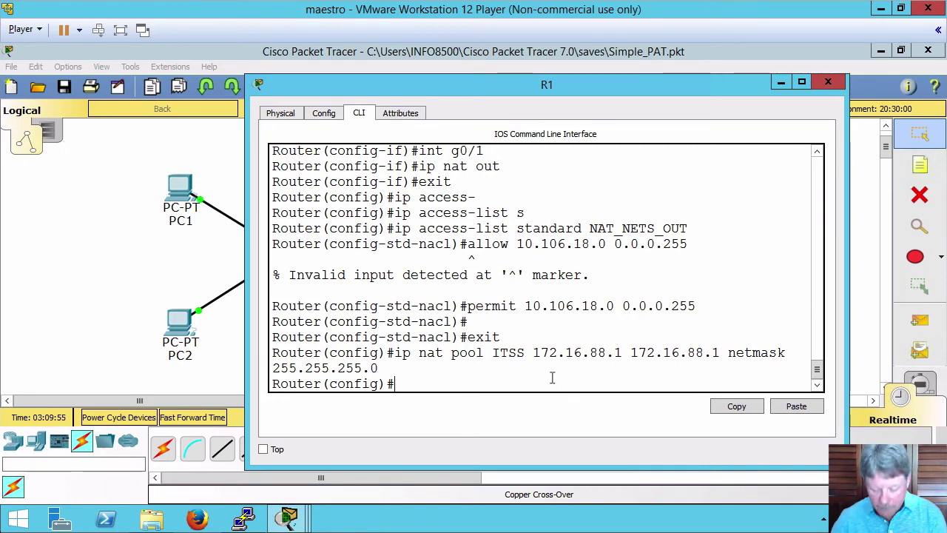
Enter 'ip nat inside source list NAT_NETS_OUT pool ITSS overload' to enable PAT.
type("ip nat inside source list NAT_NETS_OUT pool ITSS overload")
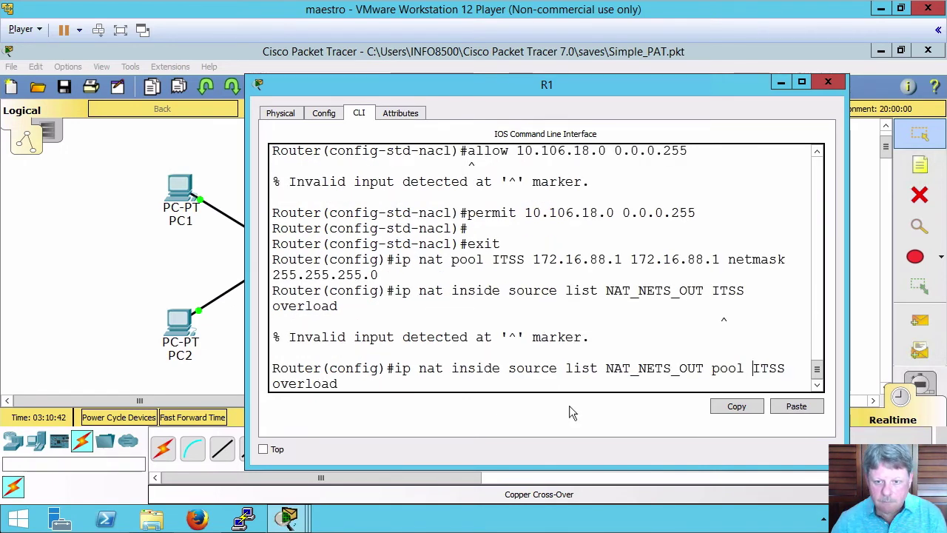
key("Return")
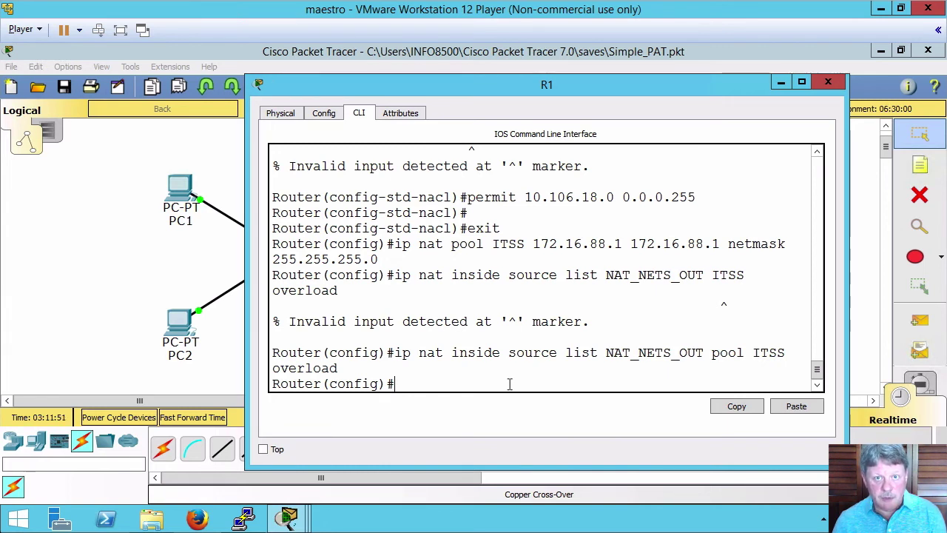
Run 'do sh ip nat tran' and confirm R1 has no NAT translations yet.
type("do")
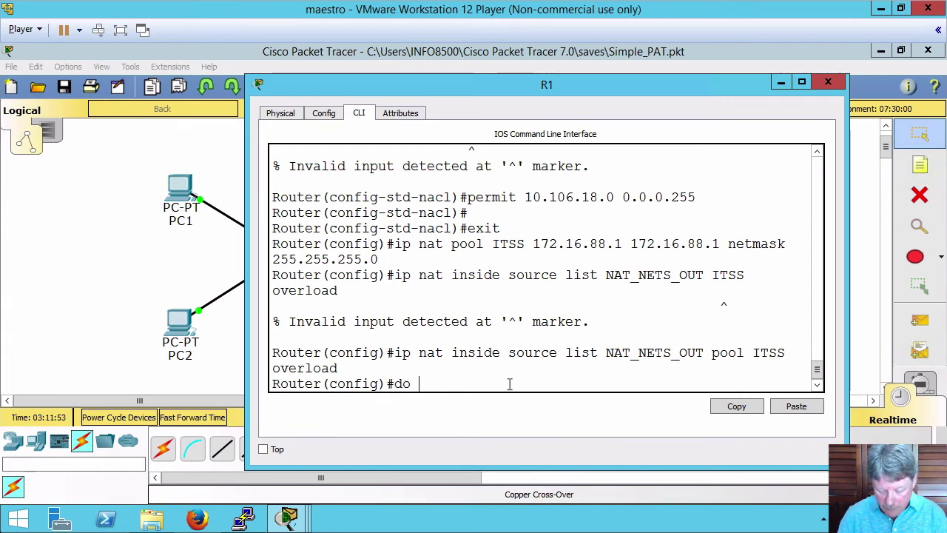
type(" sh ip nat tran")
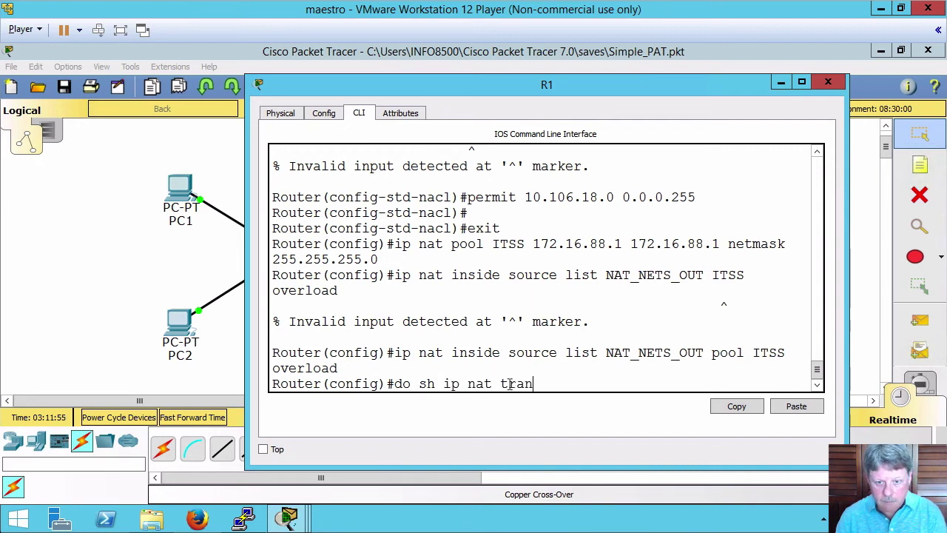
key("Return")
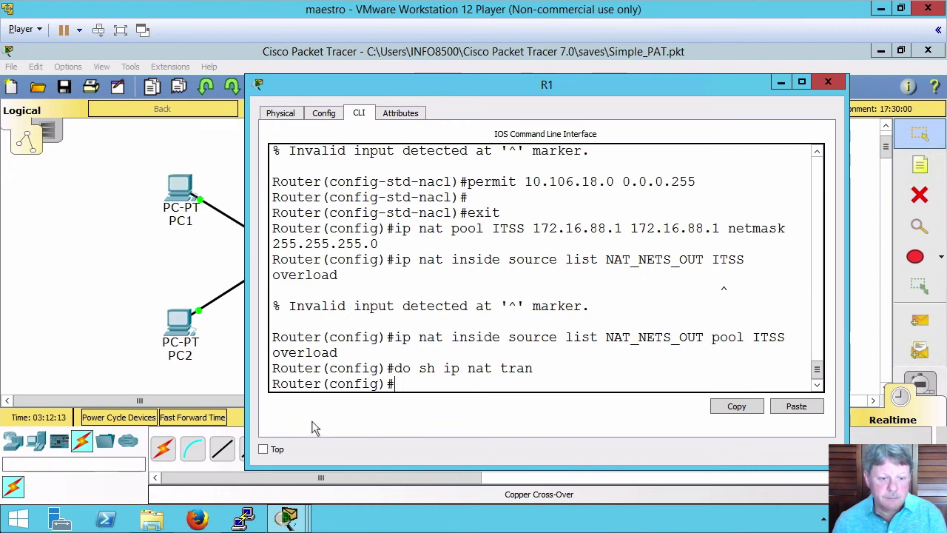
left_click(187, 192)
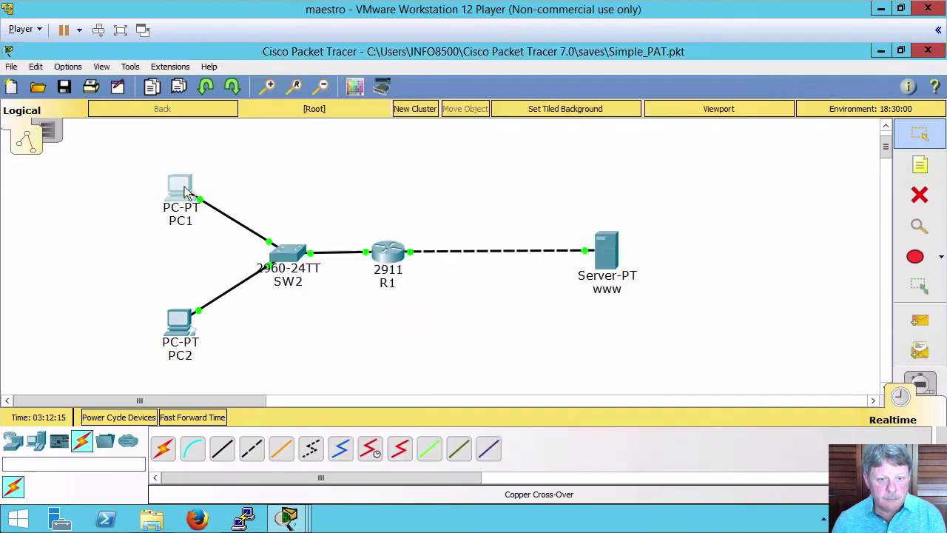
left_click(725, 192)
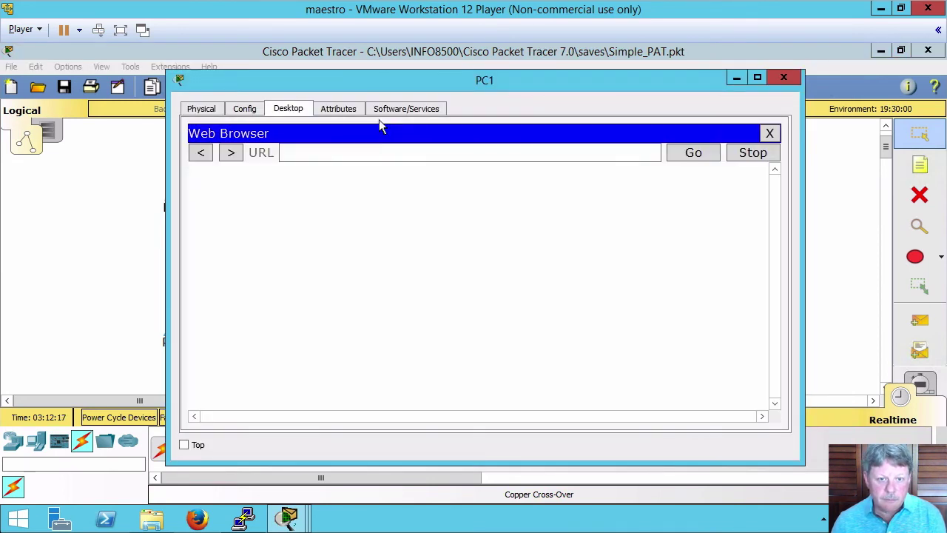
type("htt")
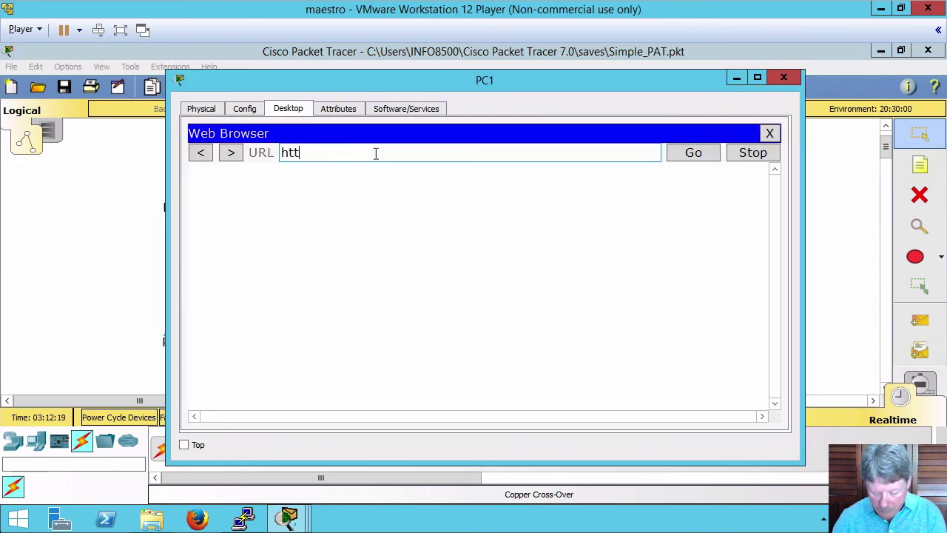
type("p://172")
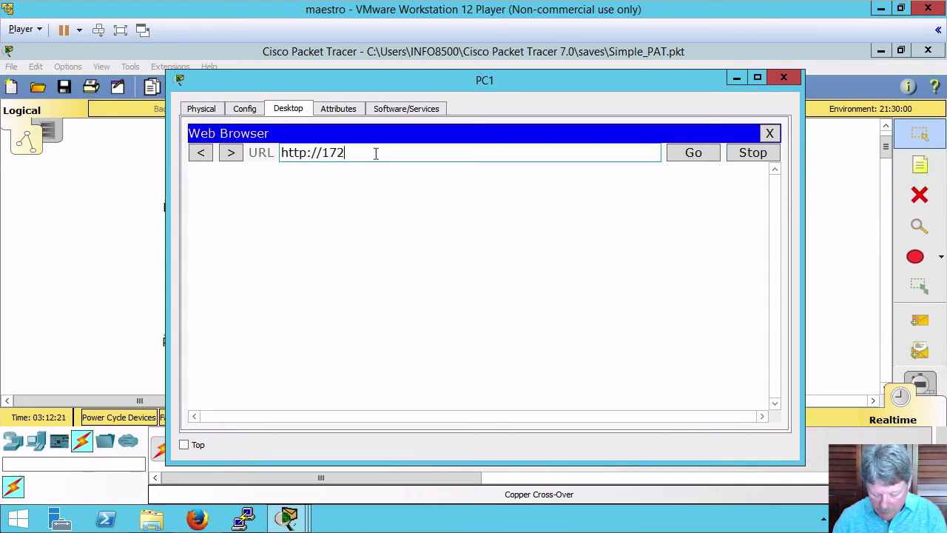
type(".16.88.50")
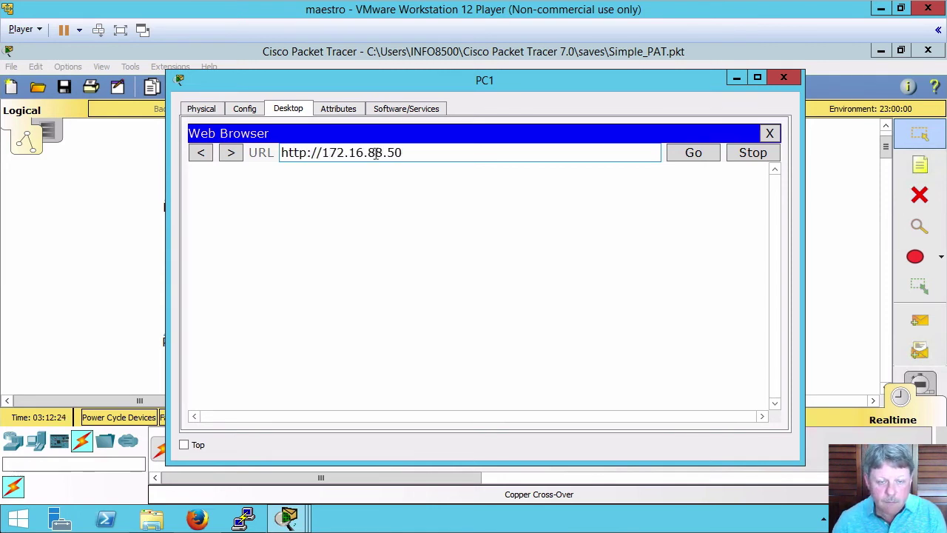
key("Return")
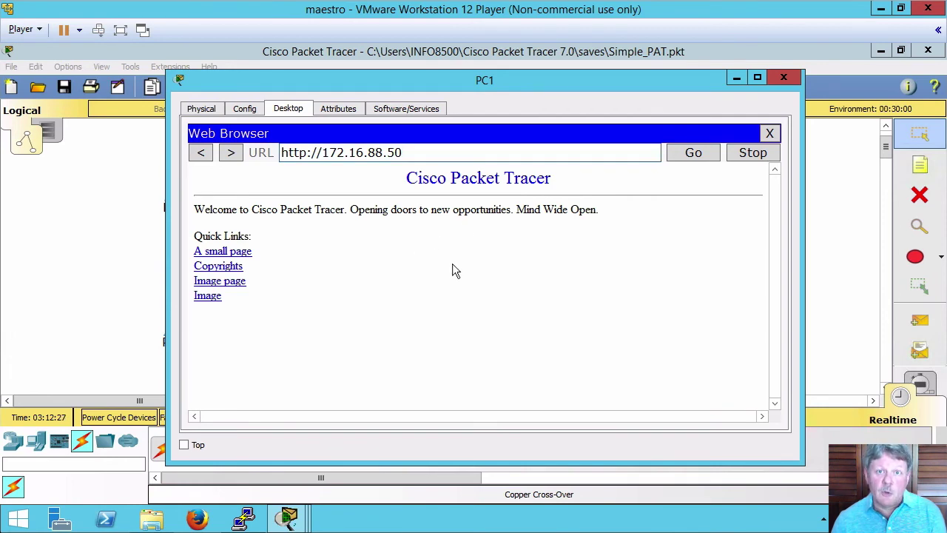
left_click(167, 343)
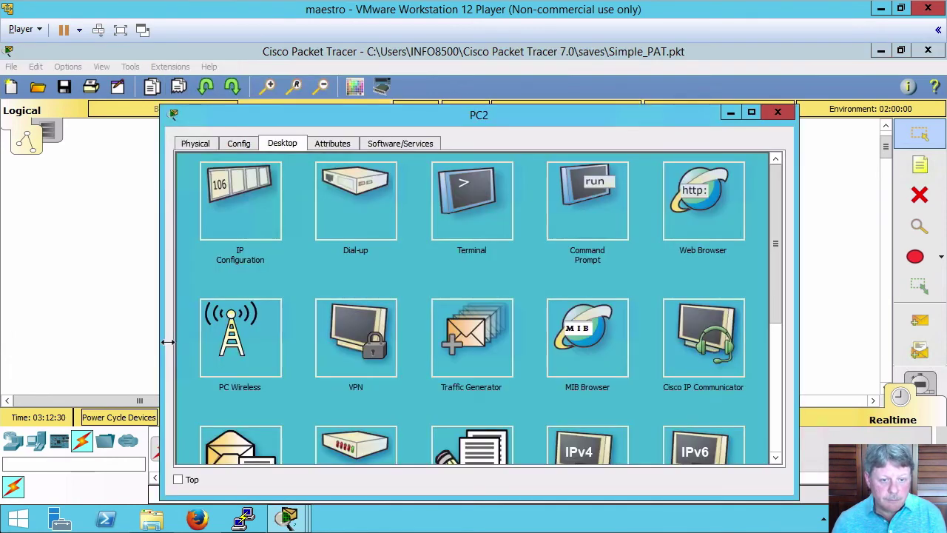
left_click(707, 192)
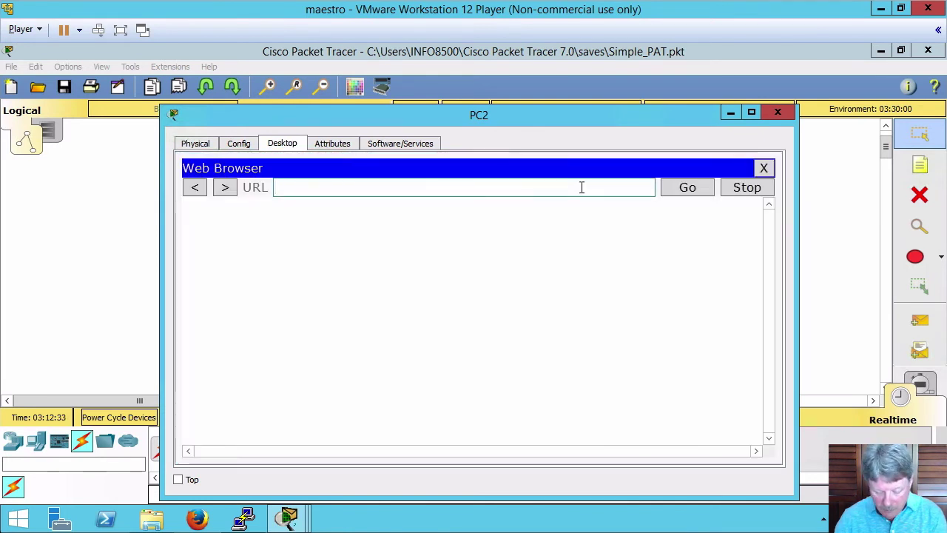
type("http://")
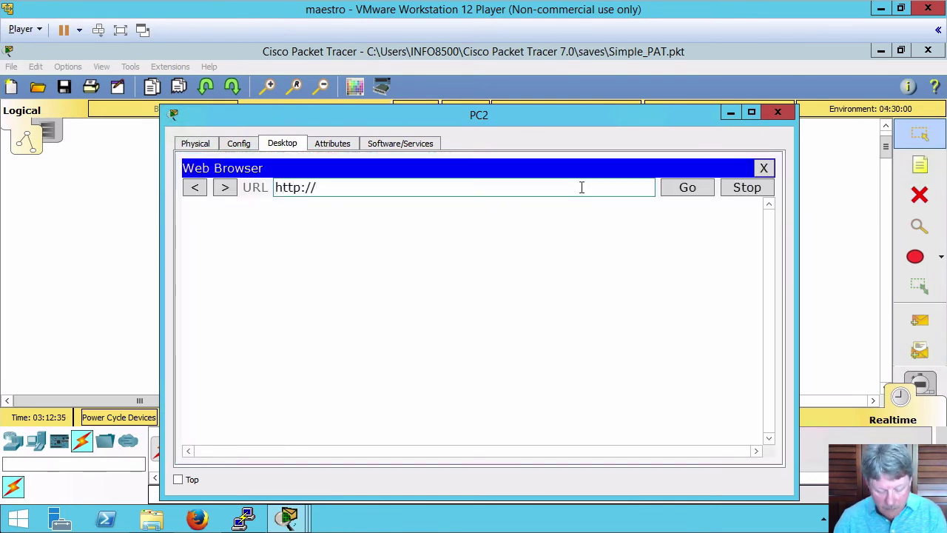
type("172.16.")
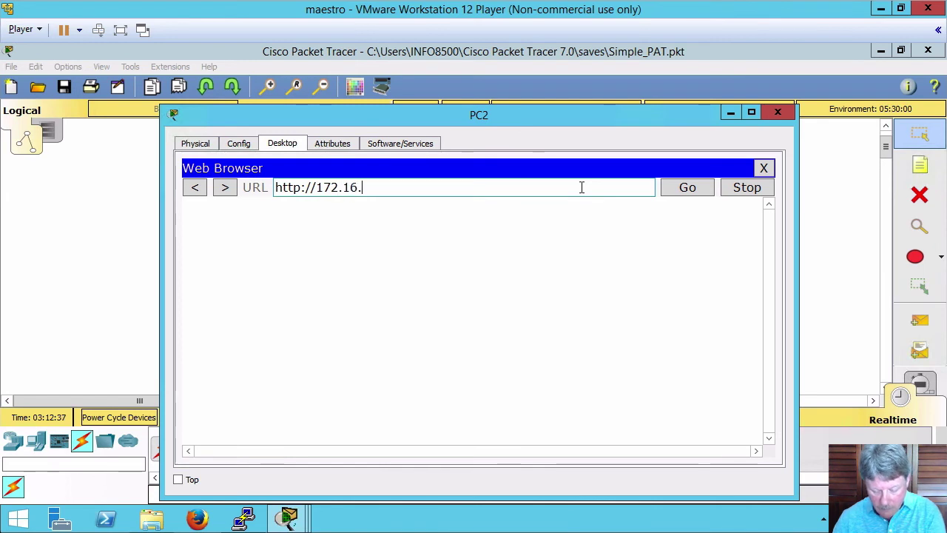
type("88.50")
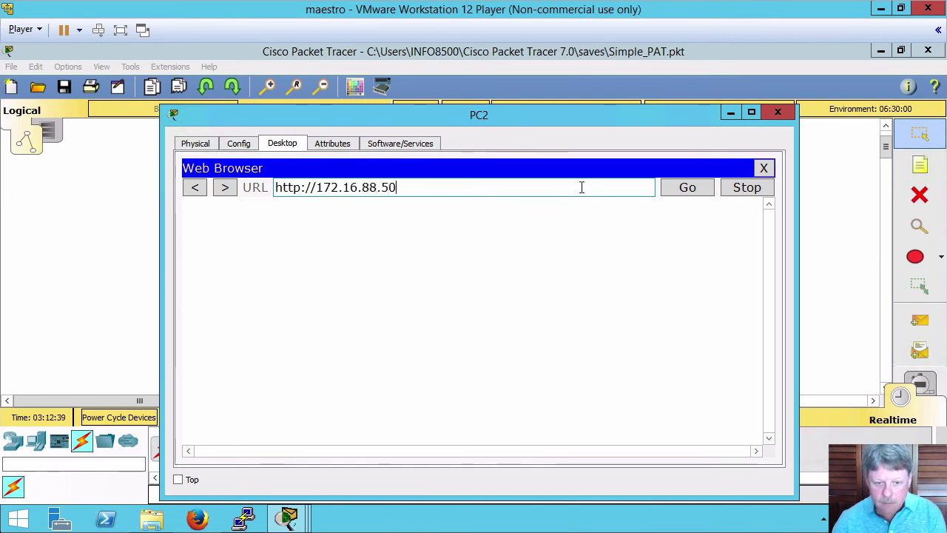
key("Return")
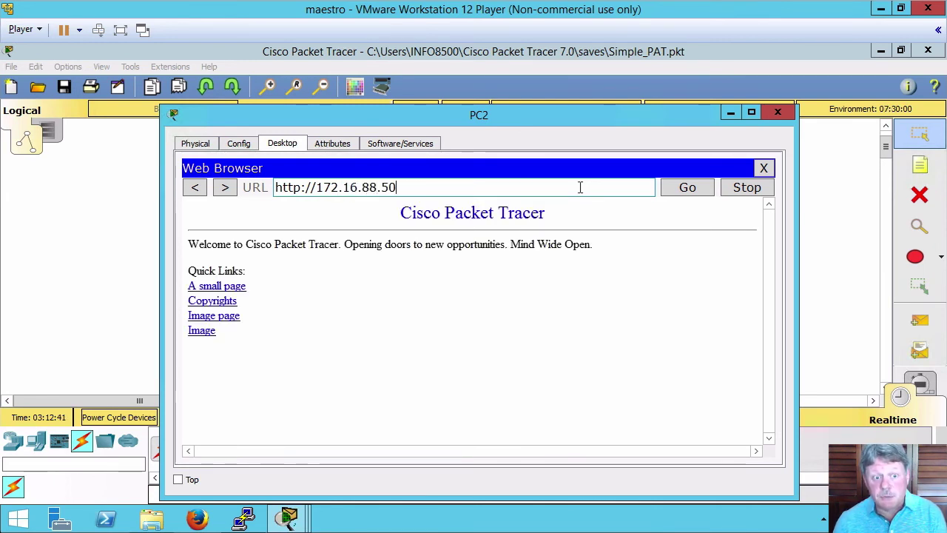
left_click(132, 249)
left_click(385, 253)
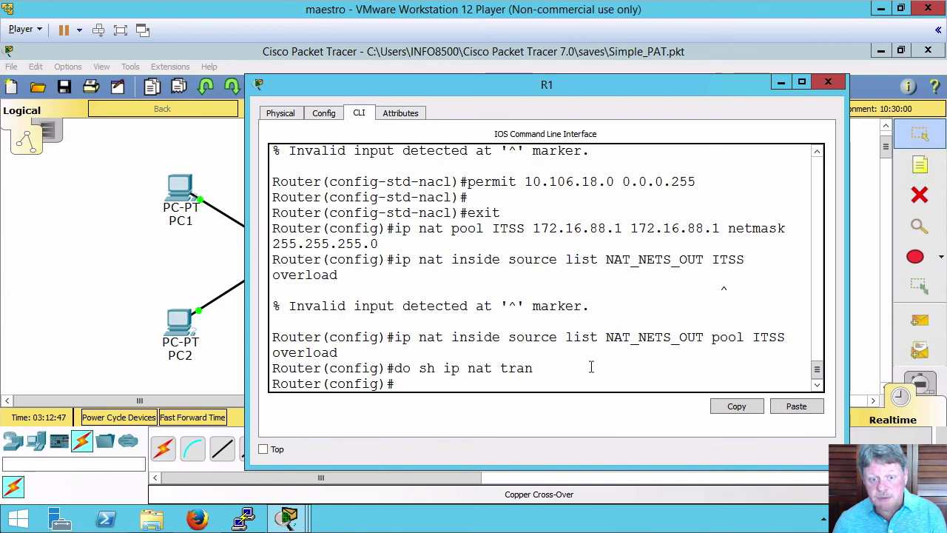
Rerun 'do sh ip nat tran', showing both PCs' TCP sessions translated to 172.16.88.1.
key("Up")
key("Up")
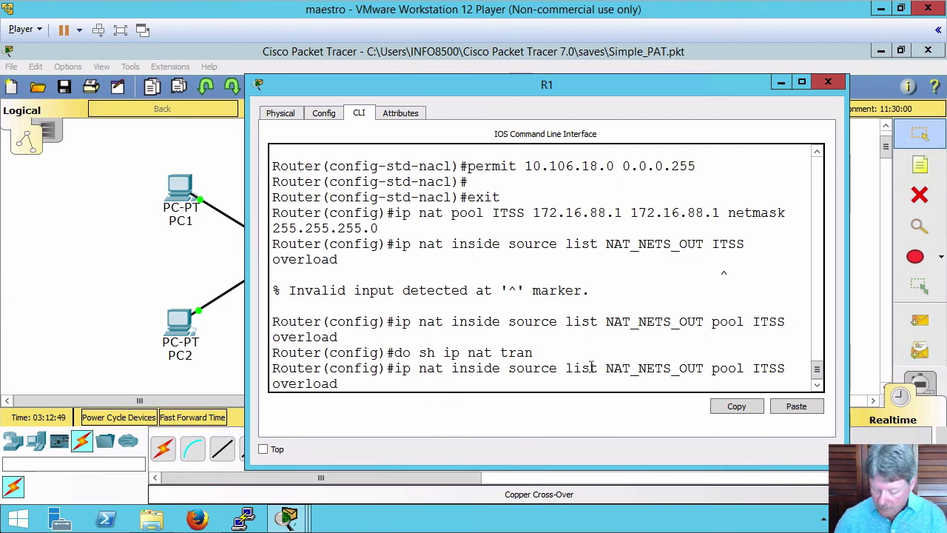
key("Up")
key("Return")
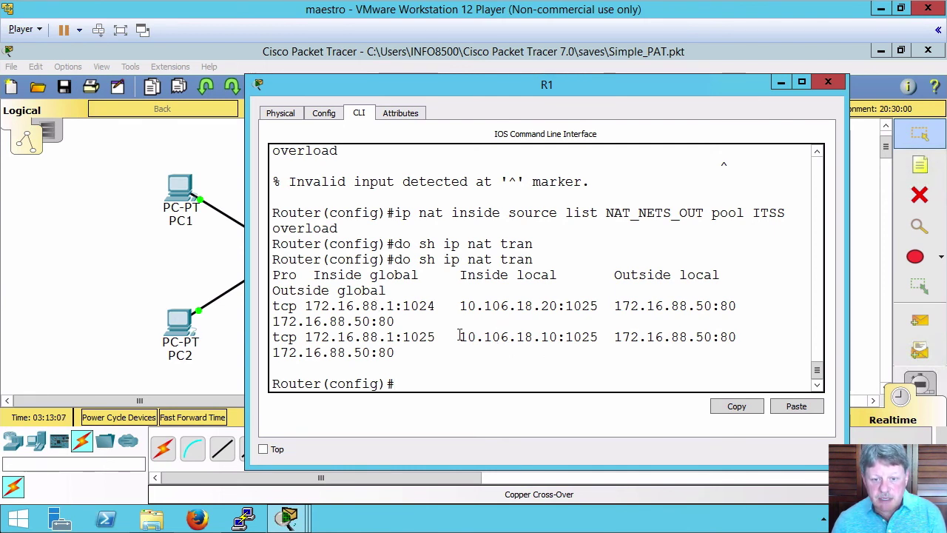
left_click_drag(549, 340, 600, 338)
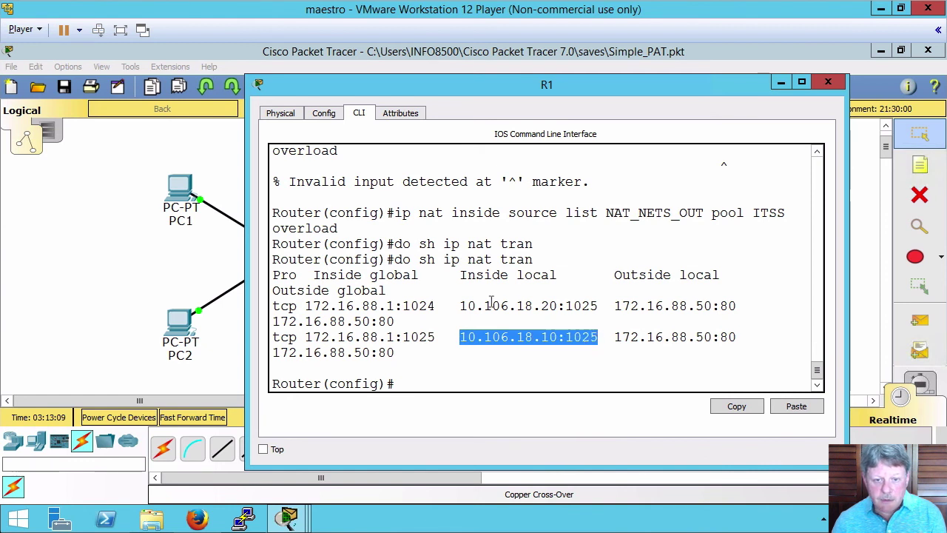
left_click_drag(461, 306, 600, 309)
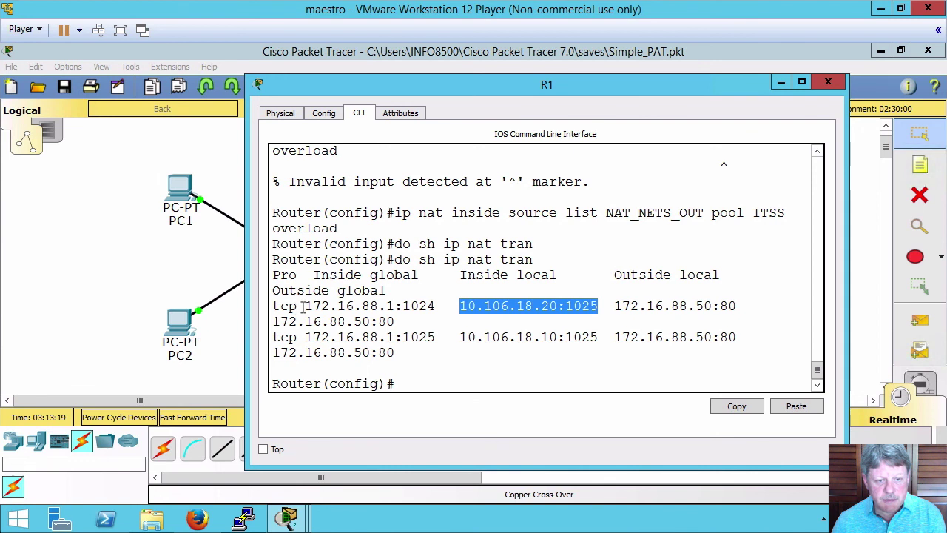
left_click_drag(307, 306, 394, 305)
left_click(323, 342)
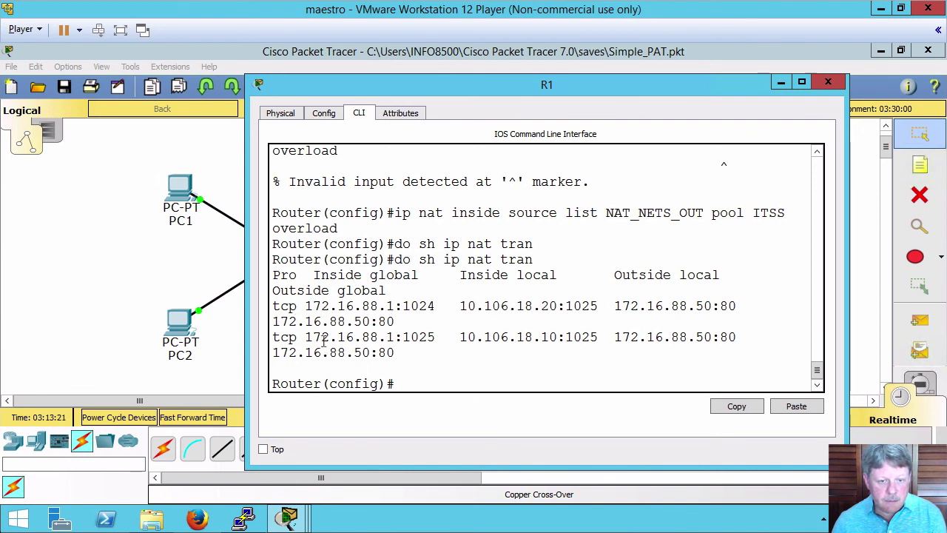
left_click_drag(308, 338, 403, 338)
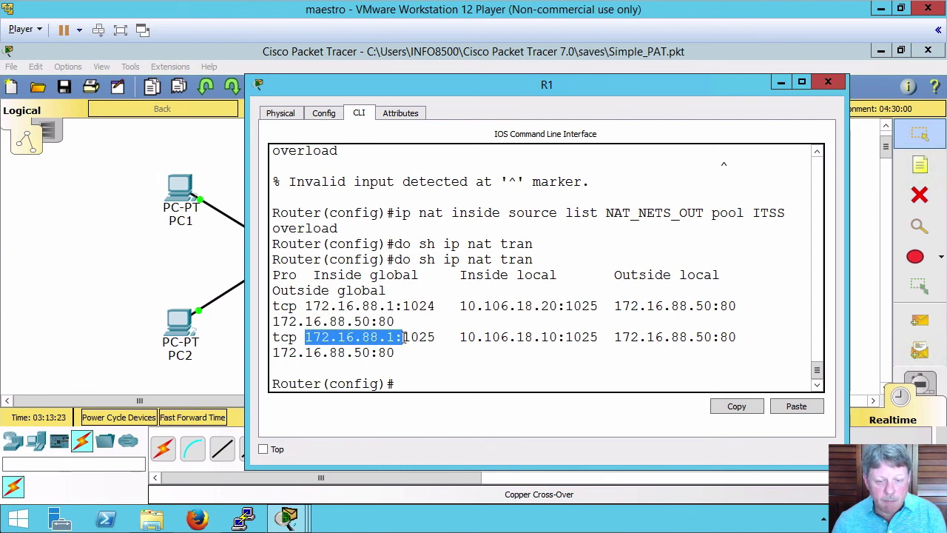
double_click(425, 306)
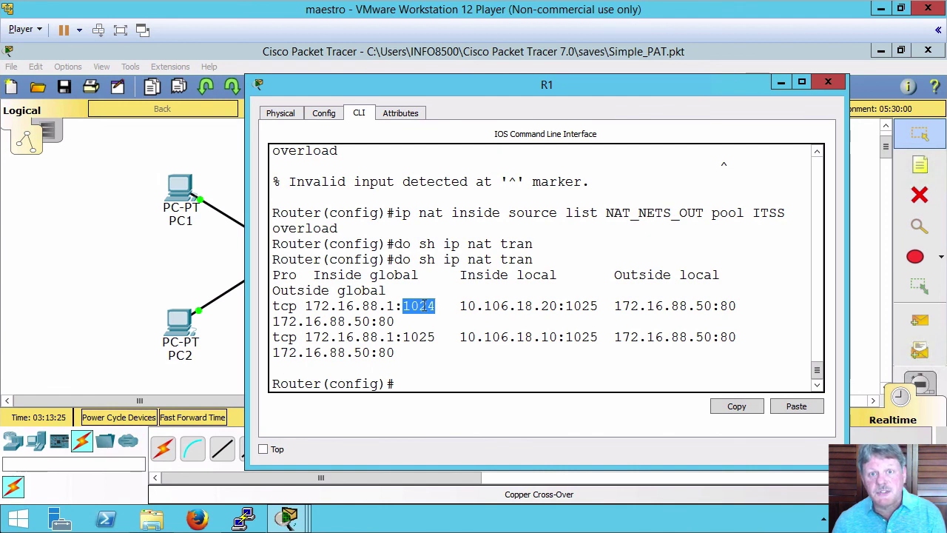
double_click(424, 337)
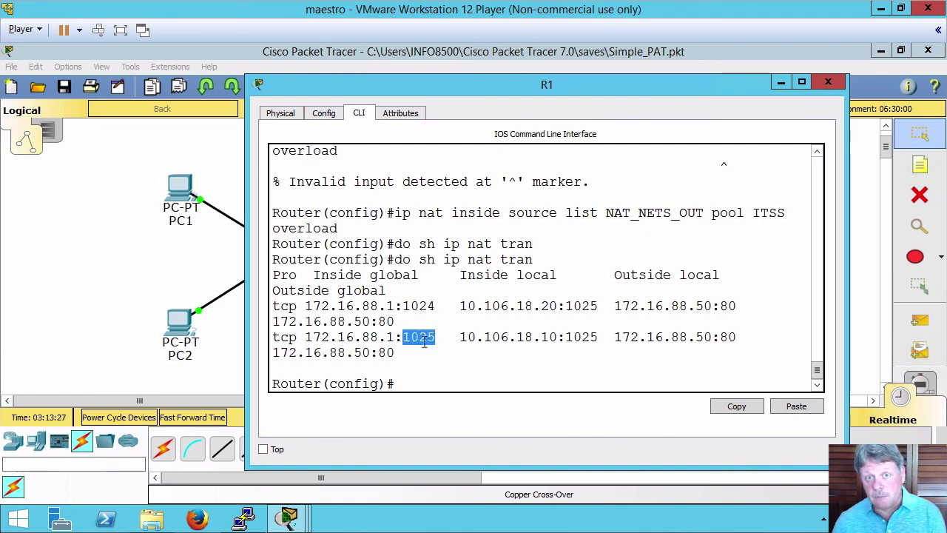